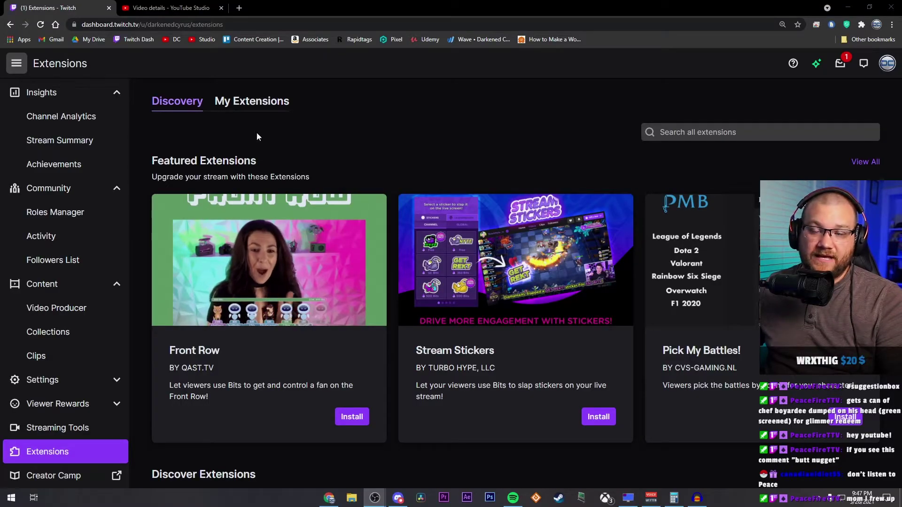
- Search the Discovery extensions for 'alerts'
{"action": "left_click", "coordinate": [243, 109]}
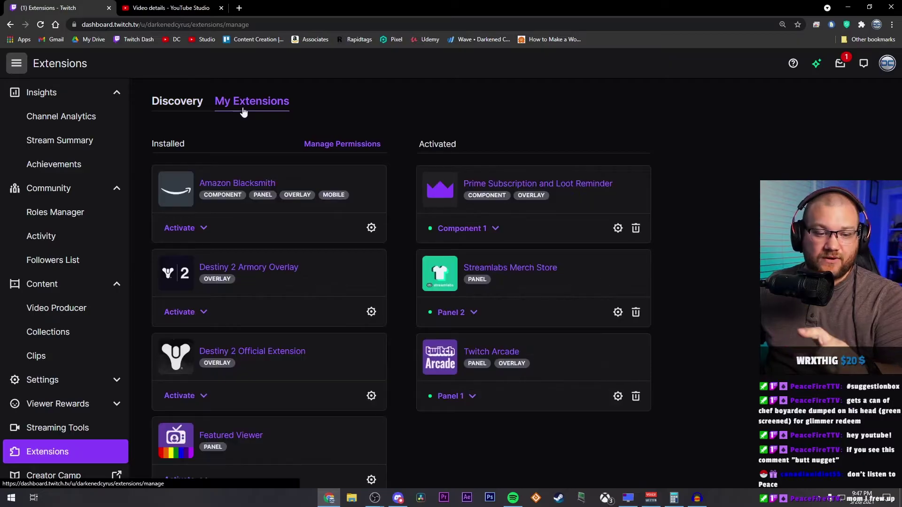
{"action": "left_click", "coordinate": [173, 109]}
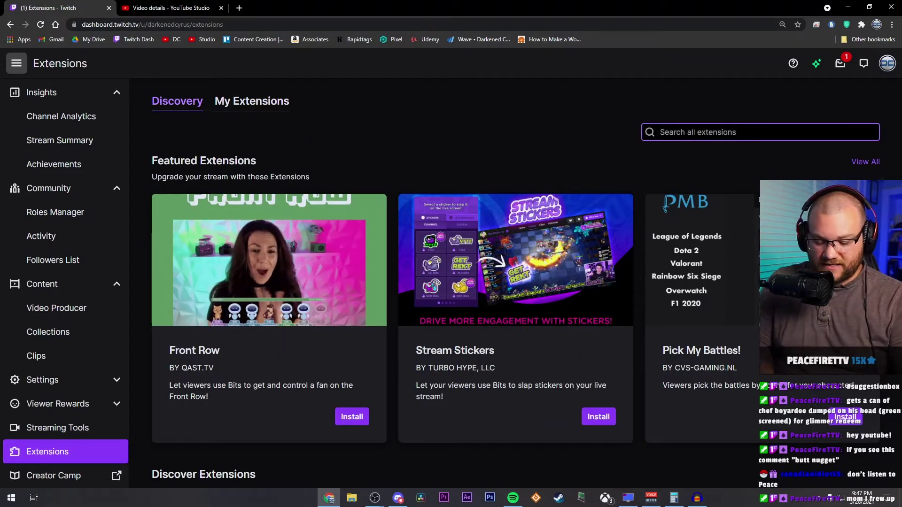
{"action": "type", "text": "alerts"}
{"action": "key", "text": "Return"}
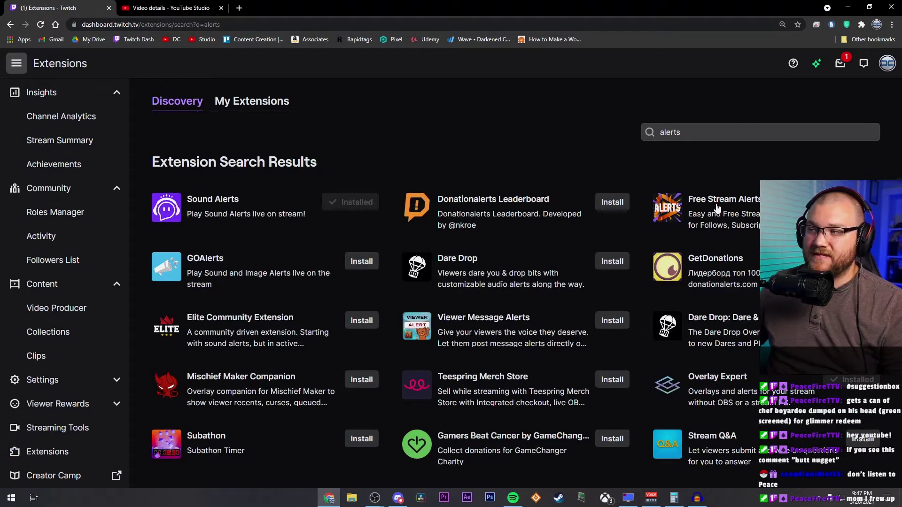
- Confirm Free Stream Alerts is installed and locate it in My Extensions
{"action": "scroll", "coordinate": [749, 204], "scroll_direction": "down", "scroll_amount": 2}
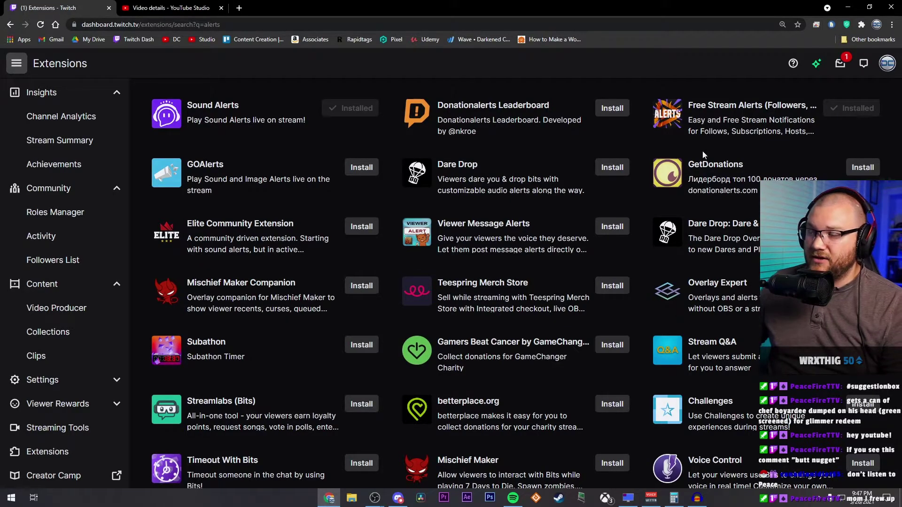
{"action": "scroll", "coordinate": [780, 141], "scroll_direction": "up", "scroll_amount": 2}
{"action": "left_click", "coordinate": [260, 111]}
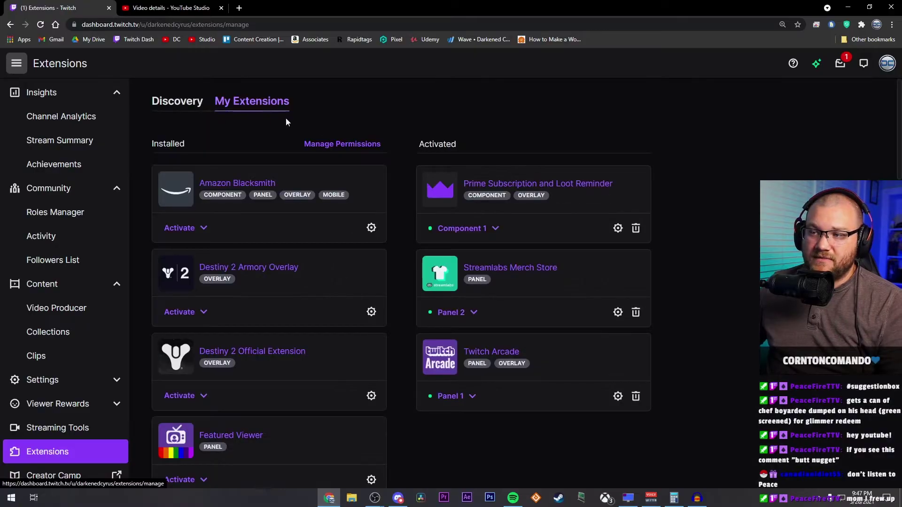
{"action": "scroll", "coordinate": [388, 199], "scroll_direction": "down", "scroll_amount": 6}
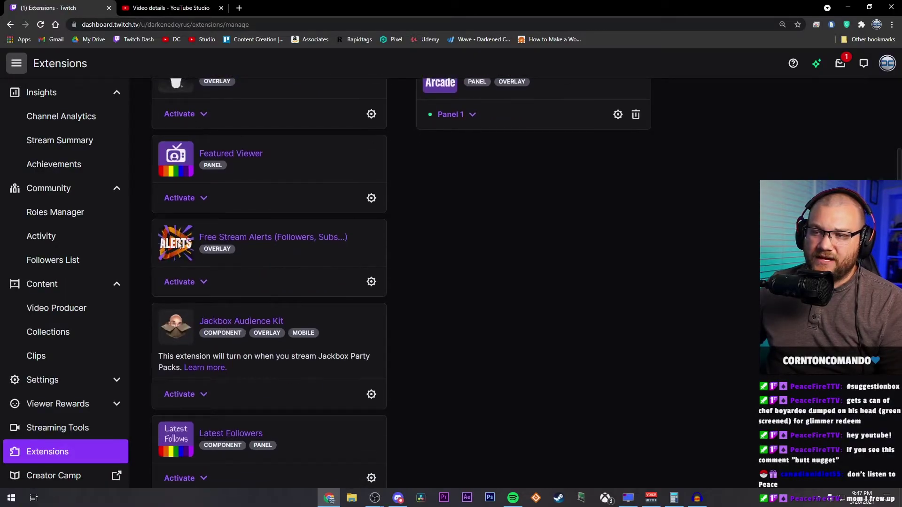
- Install the free Clean theme pack in Free Stream Alerts' configuration
{"action": "left_click", "coordinate": [188, 282]}
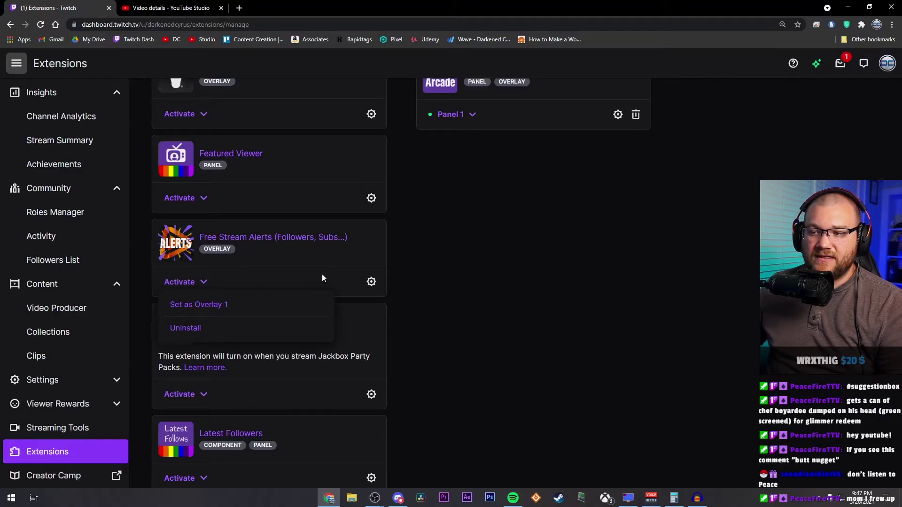
{"action": "left_click", "coordinate": [371, 281]}
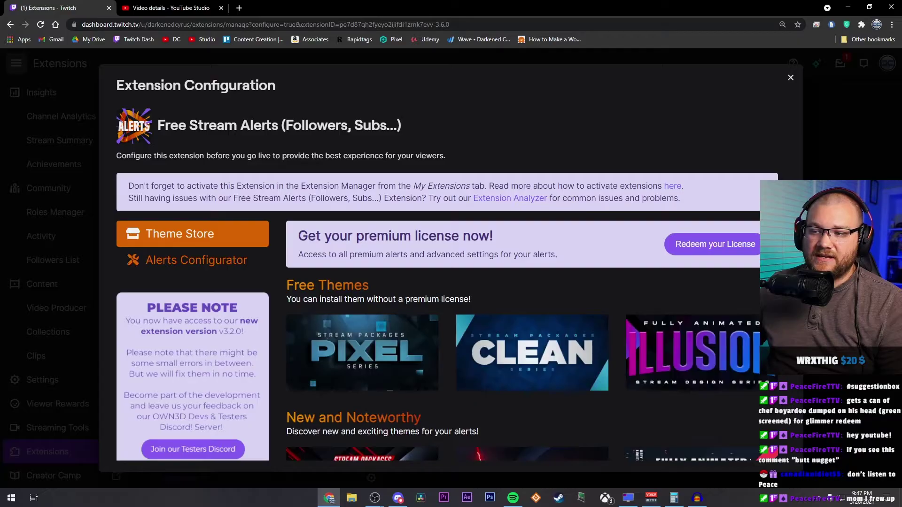
{"action": "scroll", "coordinate": [440, 287], "scroll_direction": "down", "scroll_amount": 2}
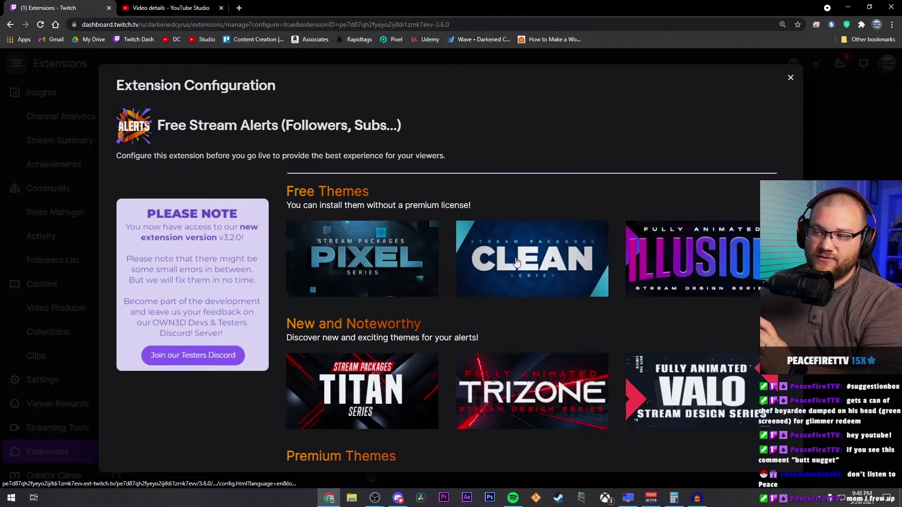
{"action": "left_click", "coordinate": [531, 263]}
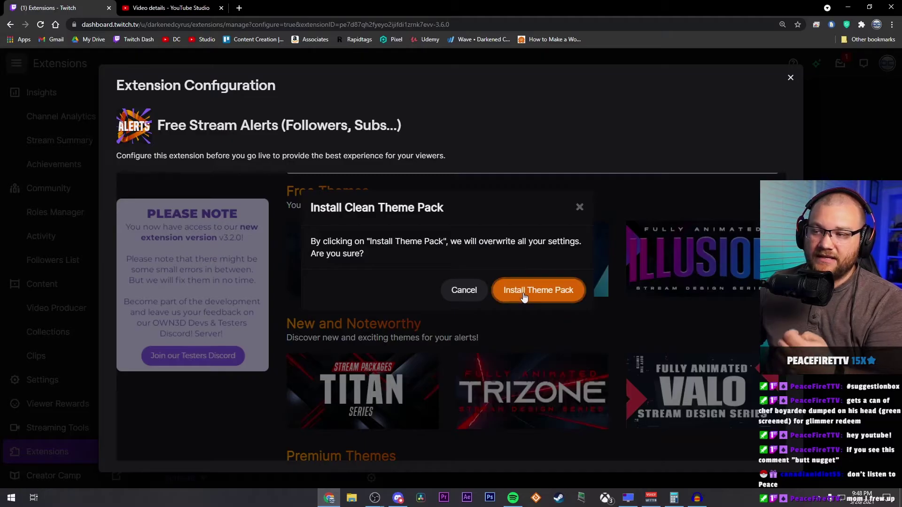
{"action": "left_click", "coordinate": [521, 291]}
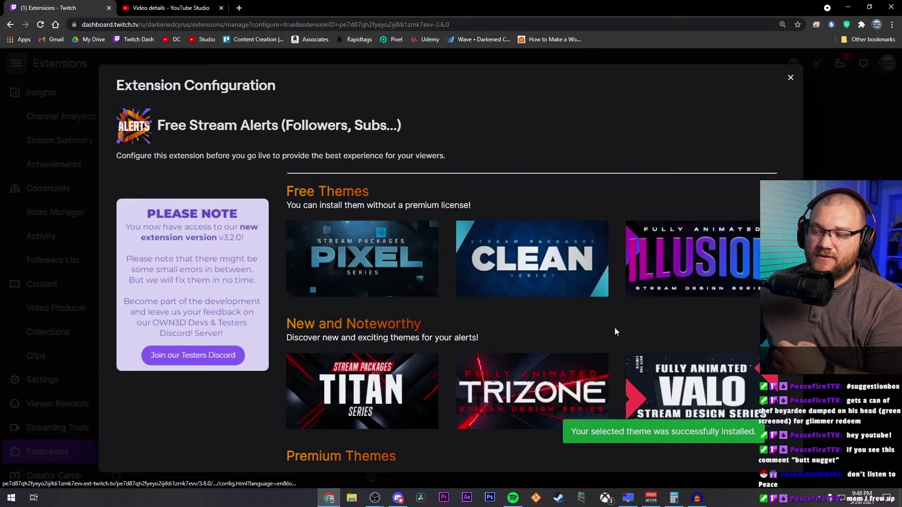
- Bring up the Alerts Configurator and scroll through its alert variations
{"action": "left_click", "coordinate": [218, 261]}
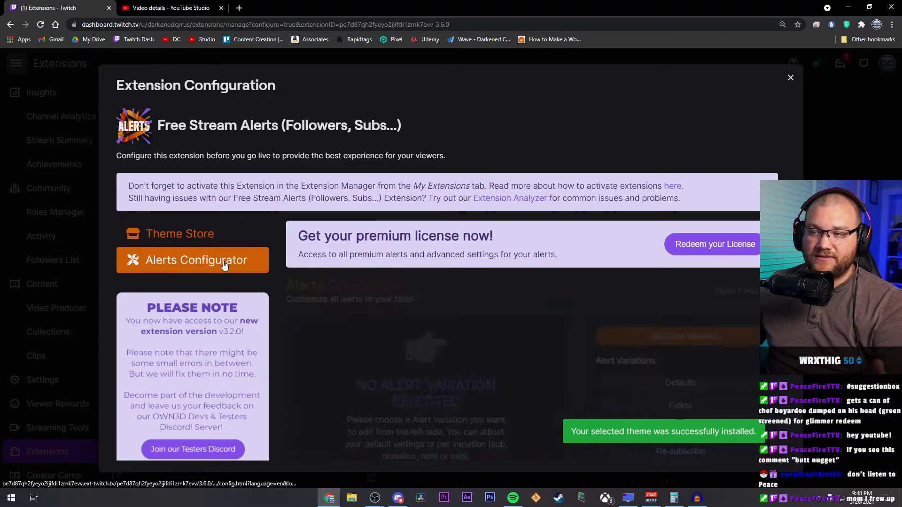
{"action": "scroll", "coordinate": [470, 310], "scroll_direction": "down", "scroll_amount": 2}
{"action": "scroll", "coordinate": [655, 305], "scroll_direction": "down", "scroll_amount": 1}
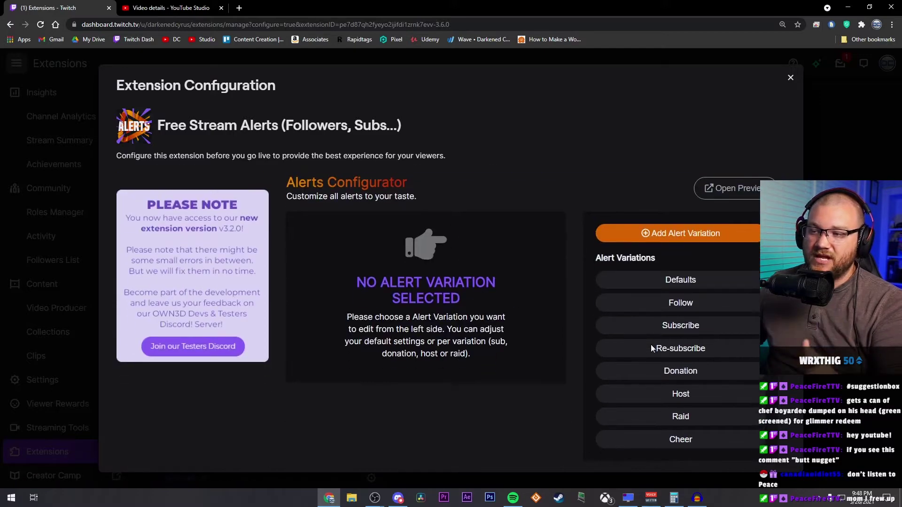
- Start an Add Alert Variation and dismiss it without choosing a variation
{"action": "left_click", "coordinate": [669, 225]}
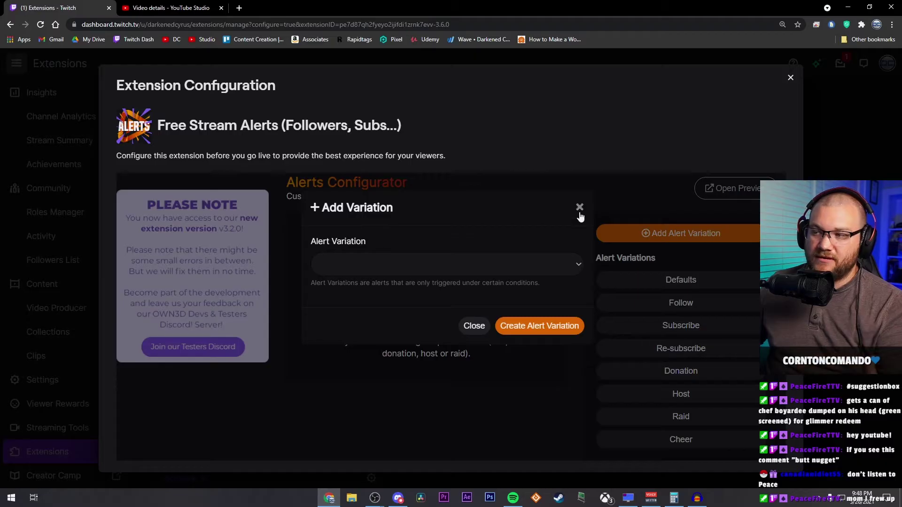
{"action": "left_click", "coordinate": [580, 208]}
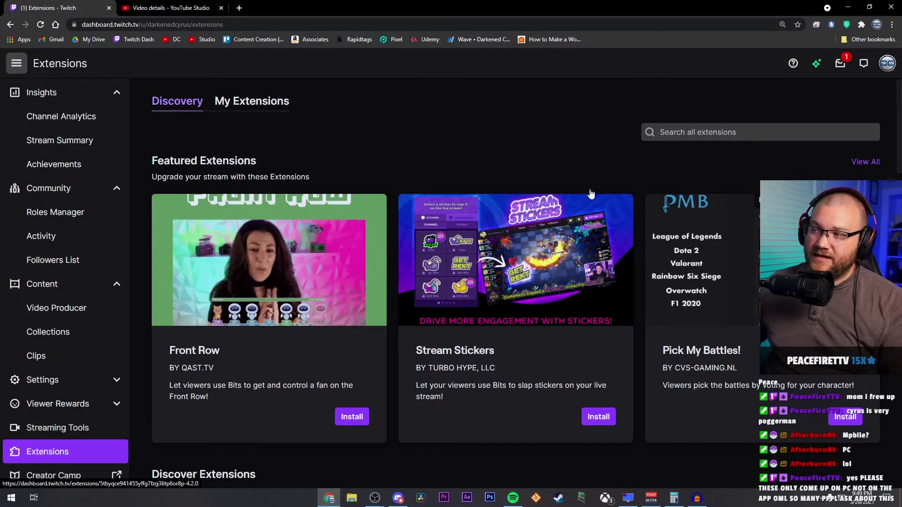
- Search the extensions for 'overlay expert'
{"action": "left_click", "coordinate": [711, 132]}
{"action": "type", "text": "o"}
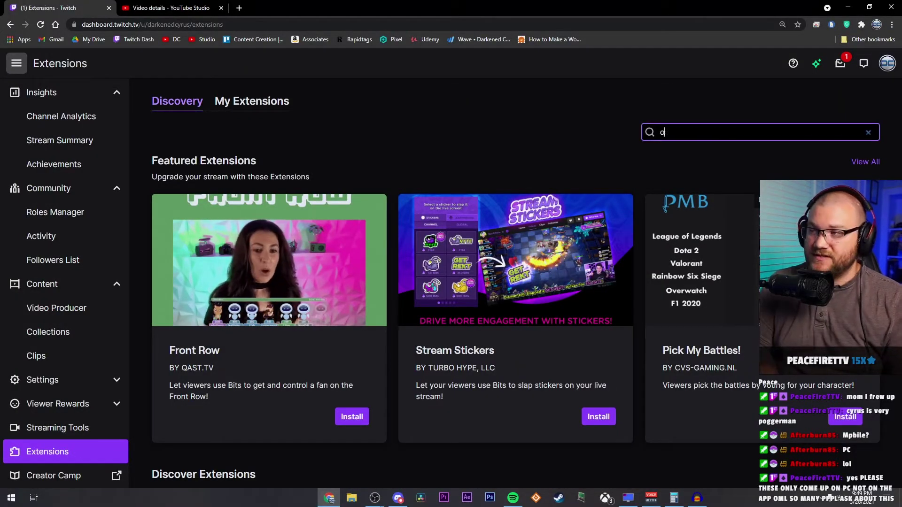
{"action": "type", "text": "verlay expert"}
{"action": "key", "text": "Return"}
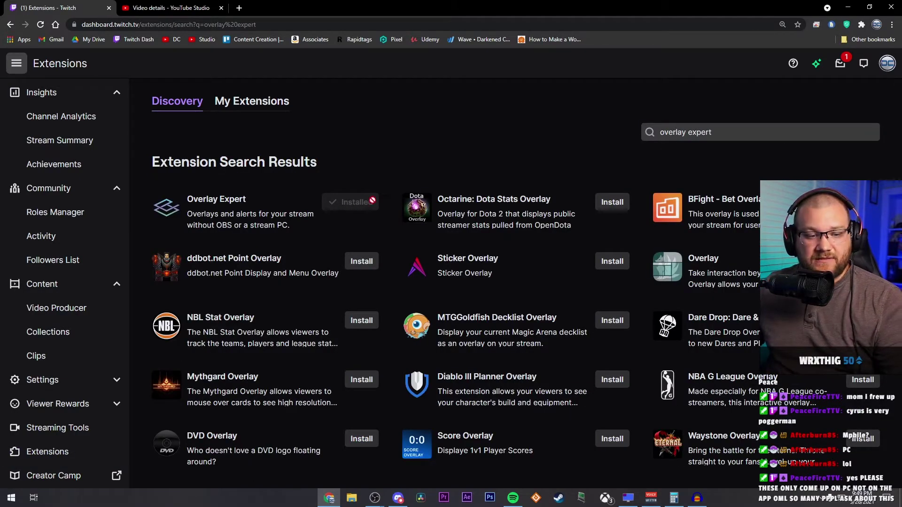
- Find Overlay Expert in the My Extensions installed list
{"action": "left_click", "coordinate": [245, 111]}
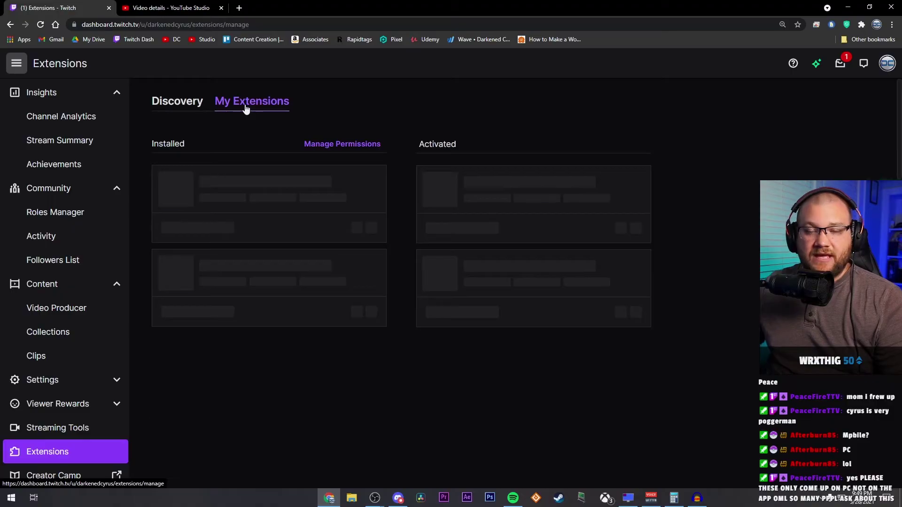
{"action": "scroll", "coordinate": [285, 372], "scroll_direction": "down", "scroll_amount": 15}
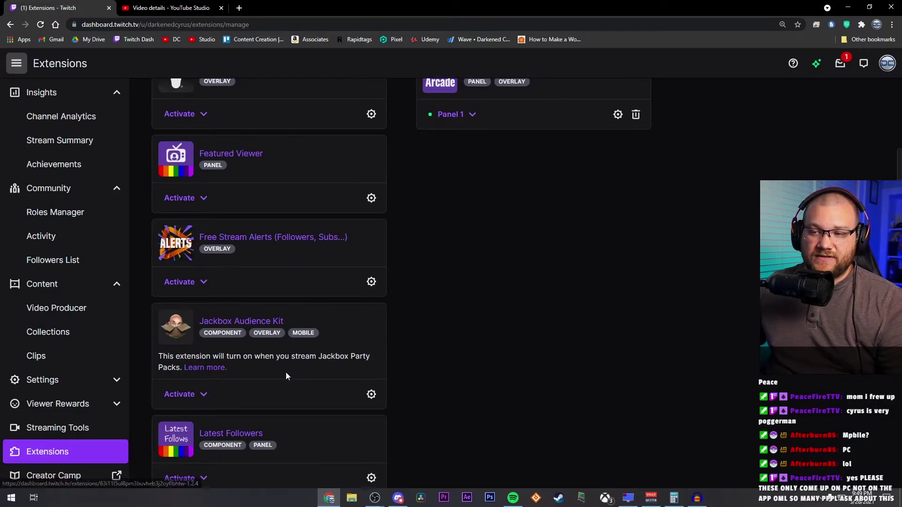
{"action": "scroll", "coordinate": [305, 361], "scroll_direction": "down", "scroll_amount": 12}
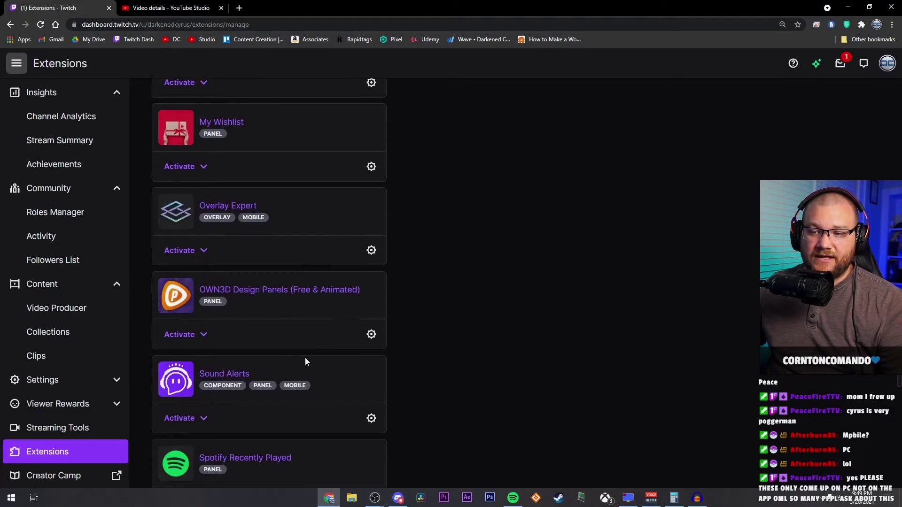
{"action": "scroll", "coordinate": [287, 340], "scroll_direction": "up", "scroll_amount": 20}
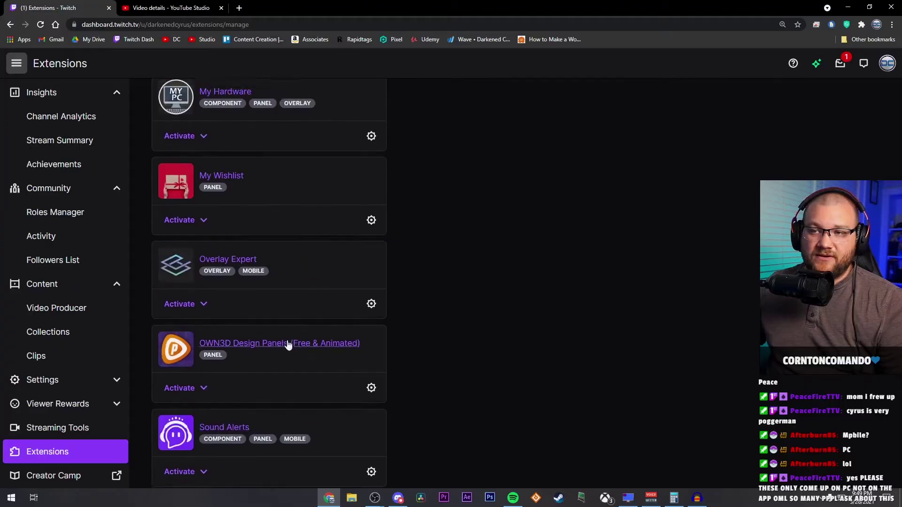
{"action": "scroll", "coordinate": [287, 340], "scroll_direction": "up", "scroll_amount": 1}
{"action": "scroll", "coordinate": [287, 340], "scroll_direction": "down", "scroll_amount": 10}
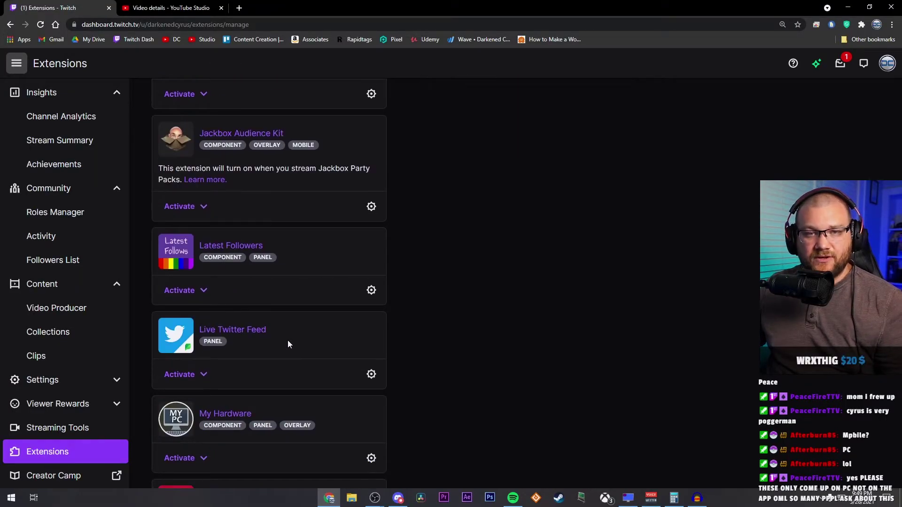
- Replace the 'top left' layer description in Overlay Expert with 'Follows'
{"action": "left_click", "coordinate": [371, 94]}
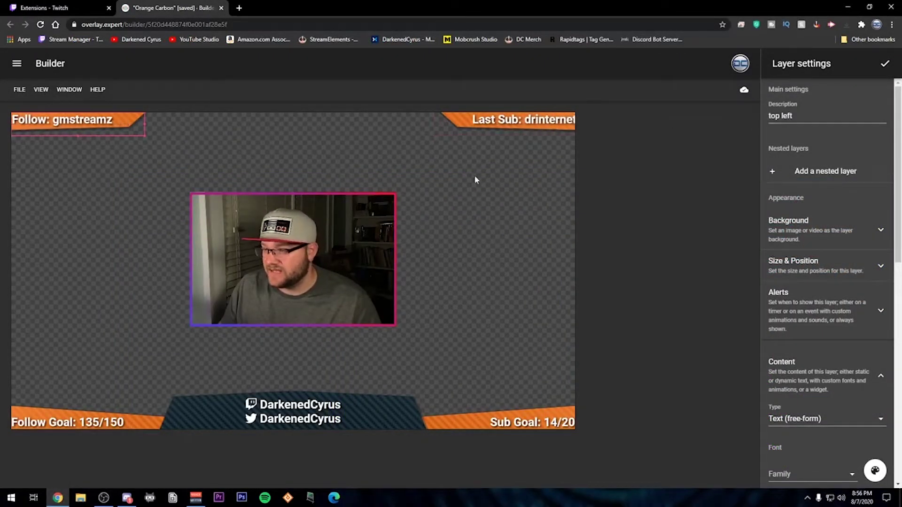
{"action": "left_click_drag", "start_coordinate": [768, 116], "coordinate": [793, 116]}
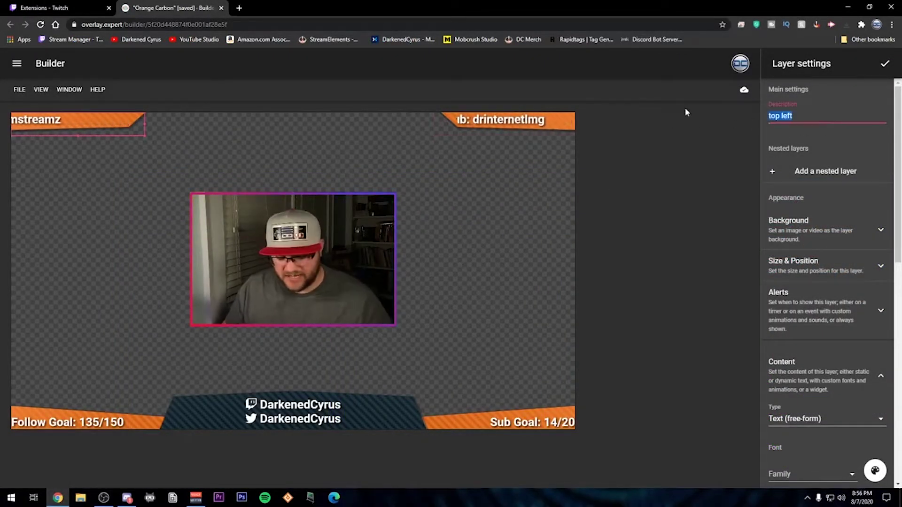
{"action": "type", "text": "Follows"}
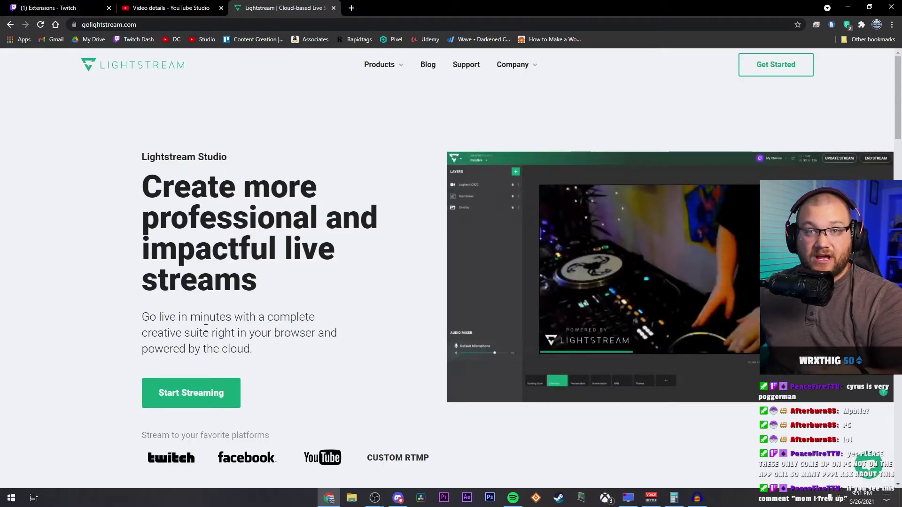
- Open Lightstream Studio from the Get Started menu on golightstream.com
{"action": "scroll", "coordinate": [282, 319], "scroll_direction": "down", "scroll_amount": 10}
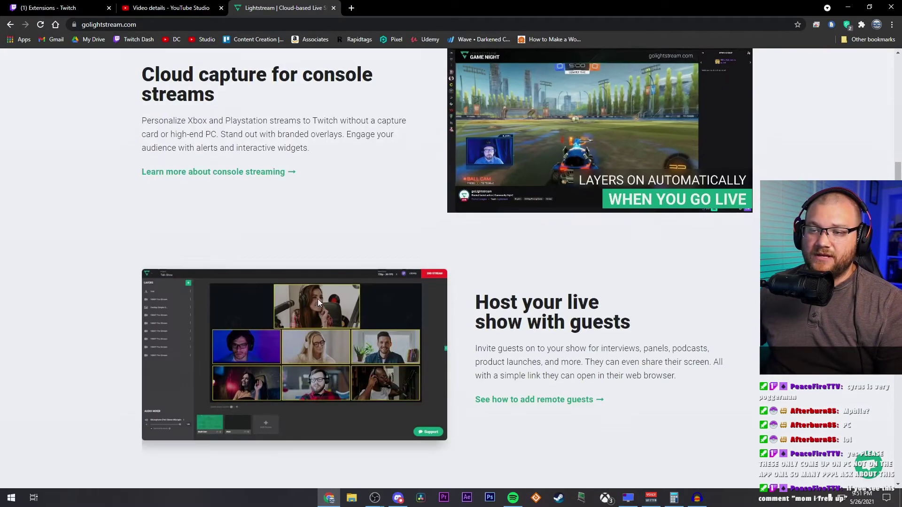
{"action": "scroll", "coordinate": [318, 302], "scroll_direction": "up", "scroll_amount": 10}
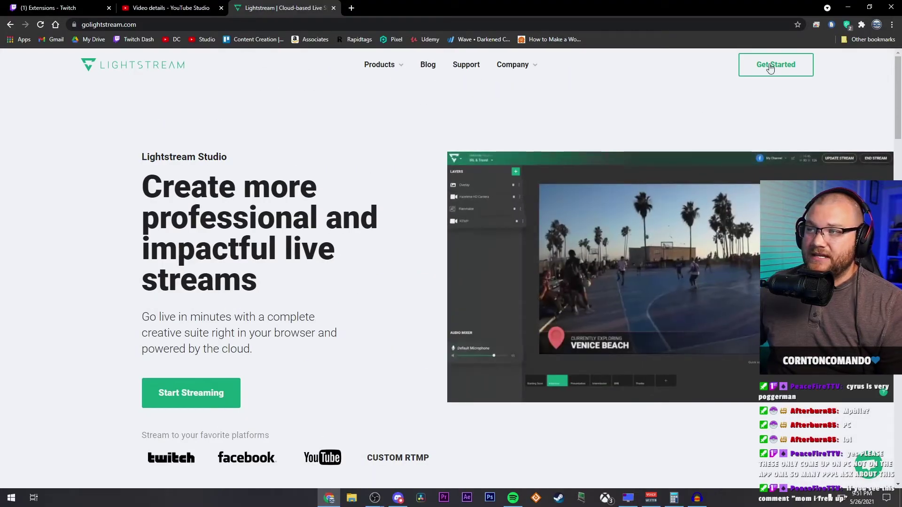
{"action": "mouse_move", "coordinate": [776, 66]}
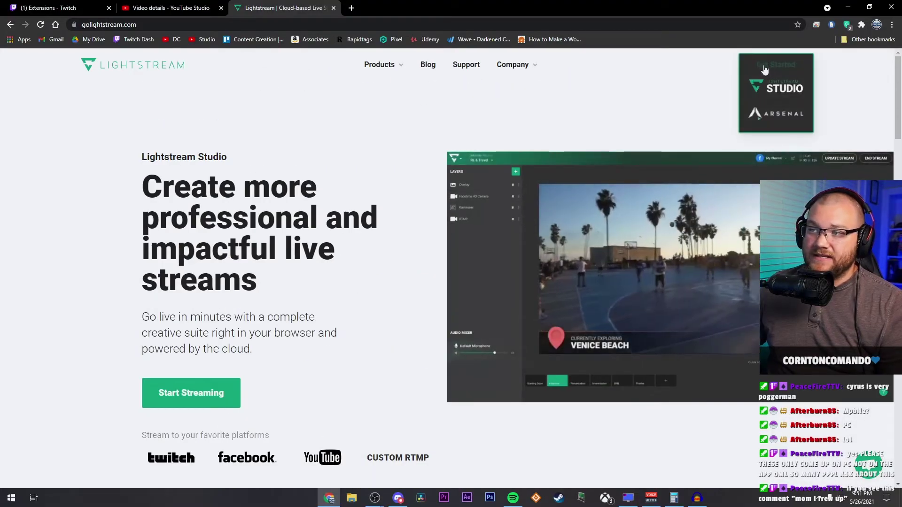
{"action": "left_click", "coordinate": [785, 89]}
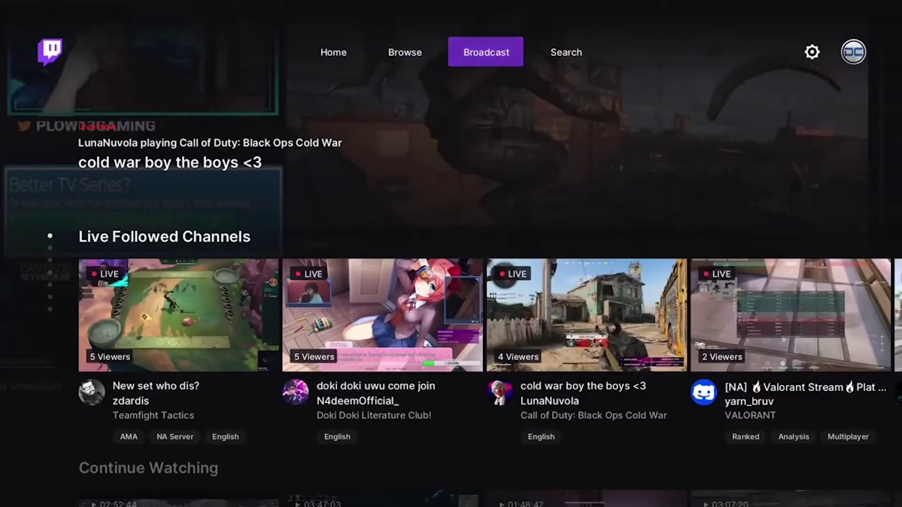
- Move through the broadcast setup page to the stream title and bitrate settings
{"action": "key", "text": "Return"}
{"action": "key", "text": "Down"}
{"action": "key", "text": "Right"}
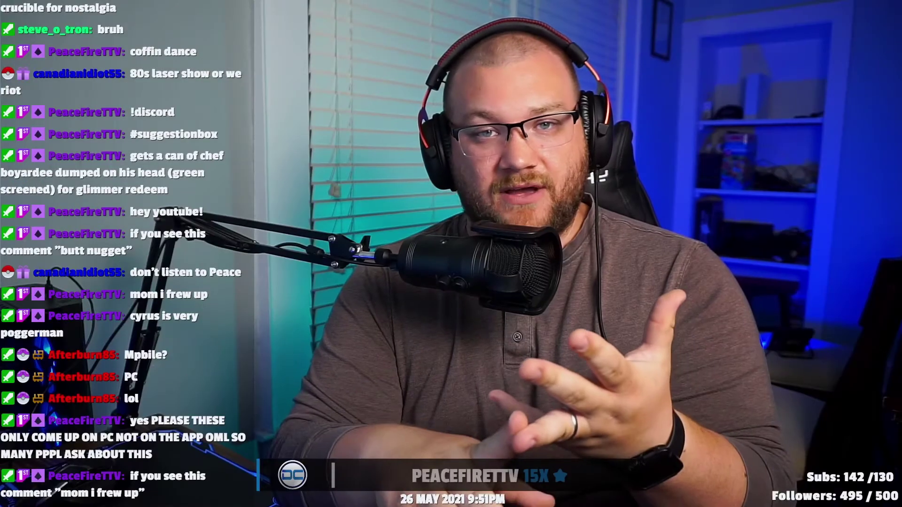